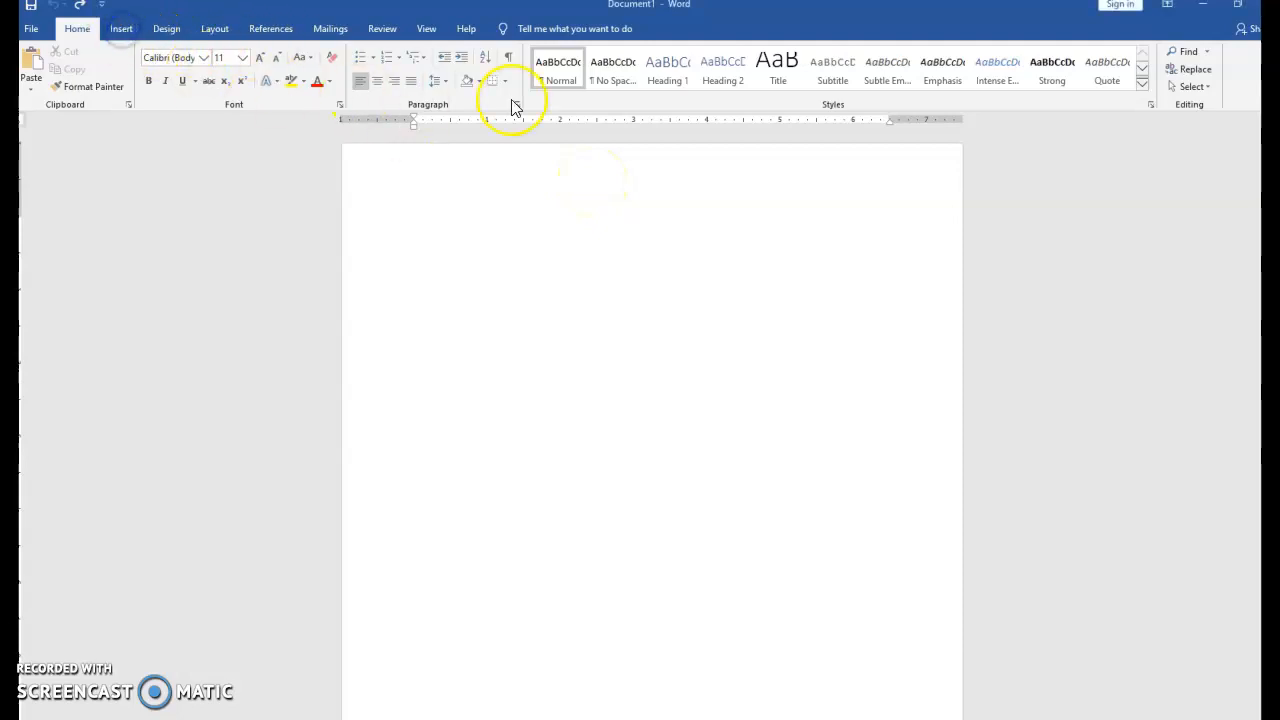
- Insert a Plain Number 3 page number in the page header and return to the document body
left_click(121, 28)
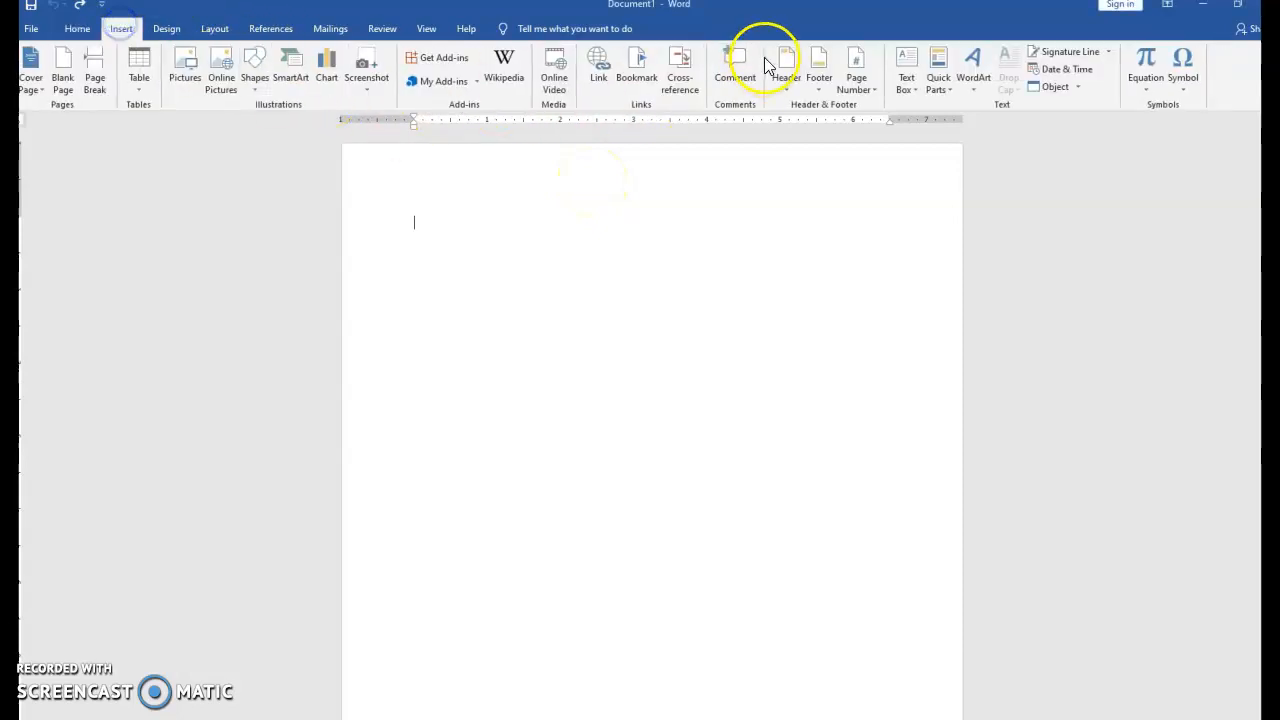
left_click(875, 86)
mouse_move(876, 106)
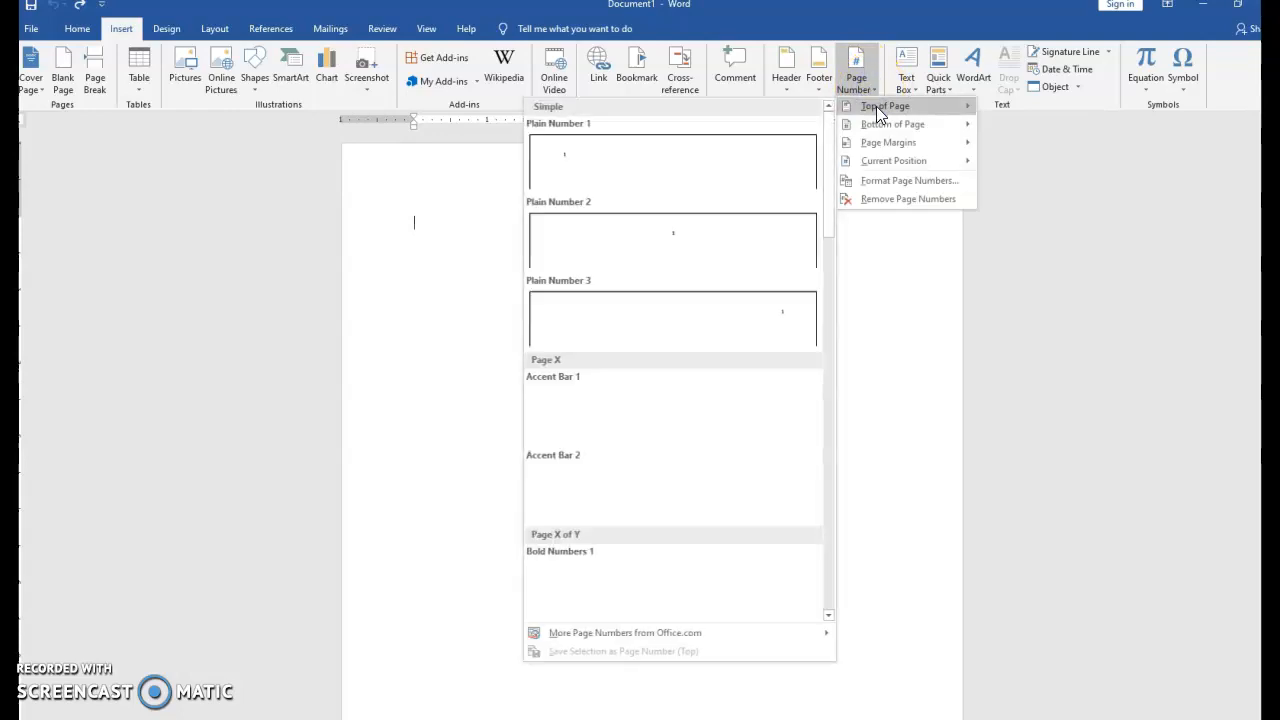
left_click(739, 321)
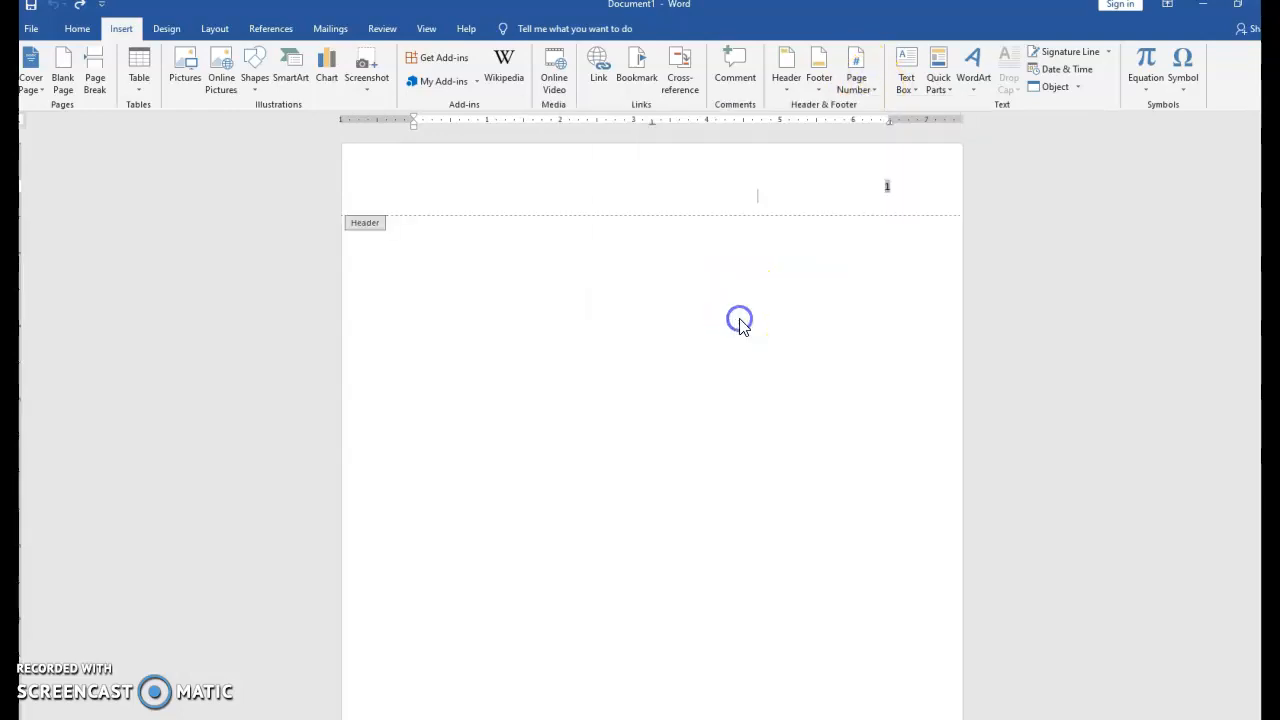
double_click(836, 292)
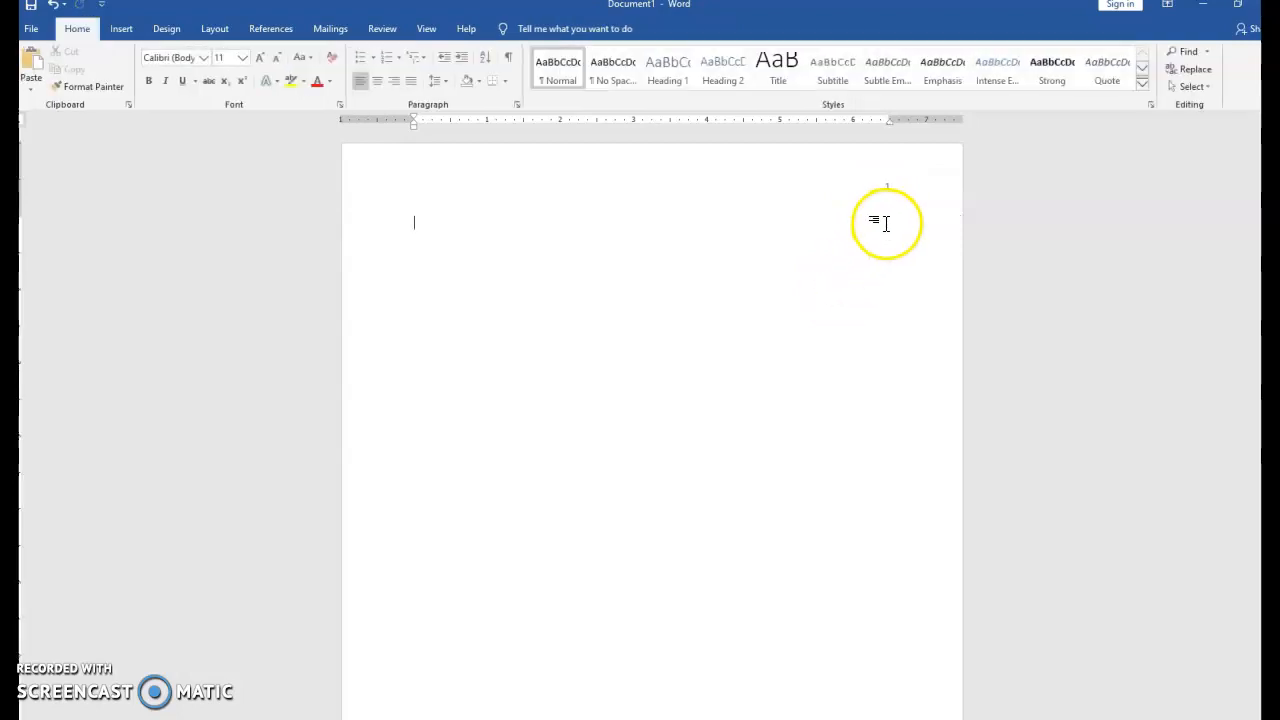
left_click(860, 282)
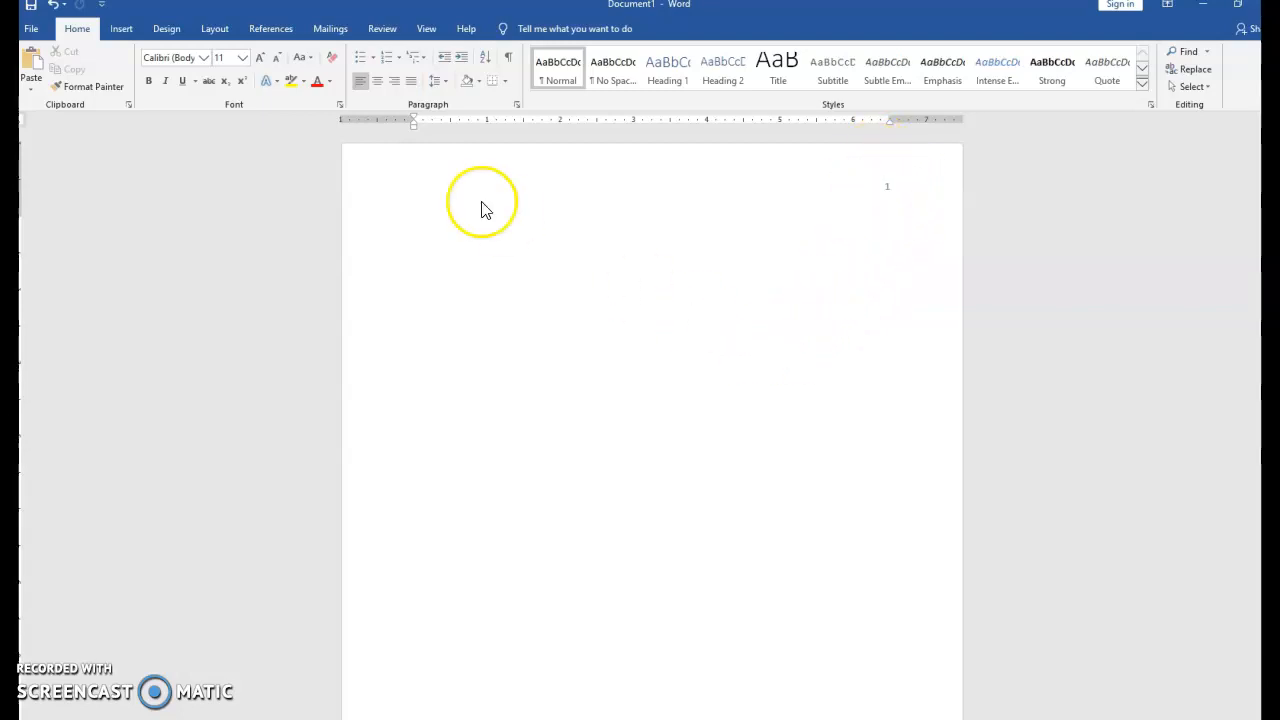
- Add a centred, bold "References" heading with 2.0 line spacing and start a new line below it
left_click(378, 86)
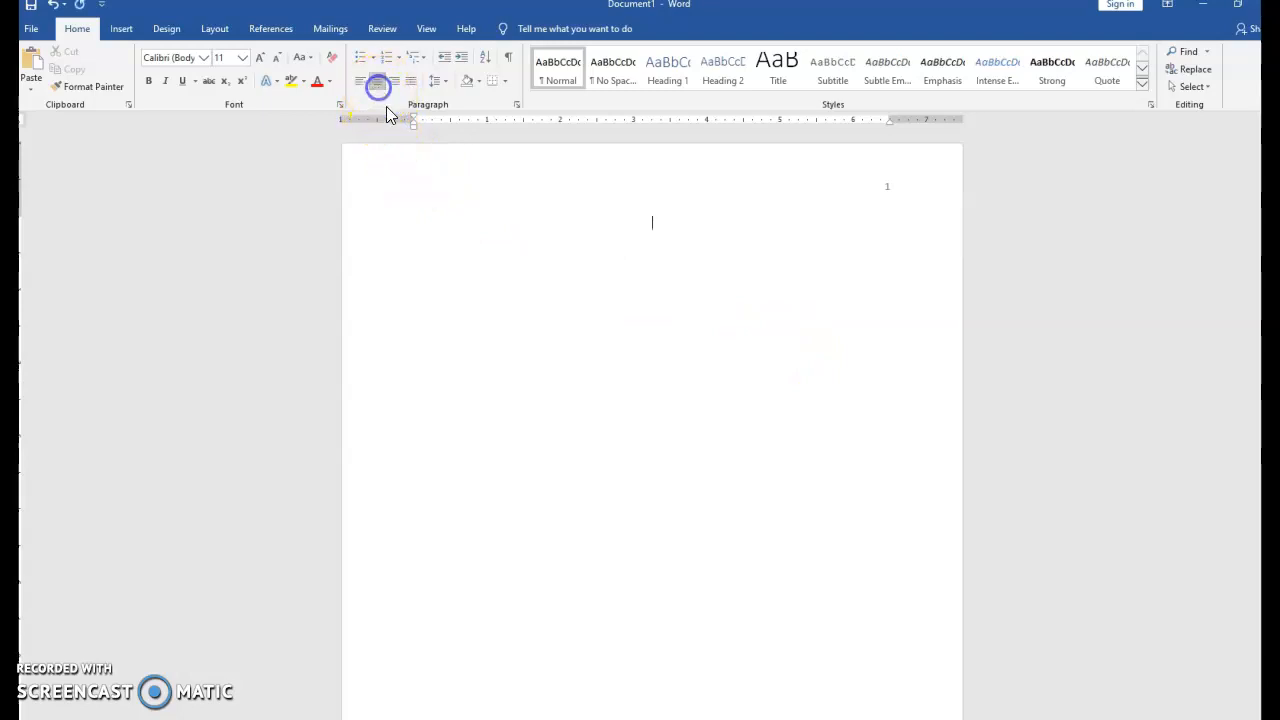
left_click(149, 80)
type("References")
left_click(447, 82)
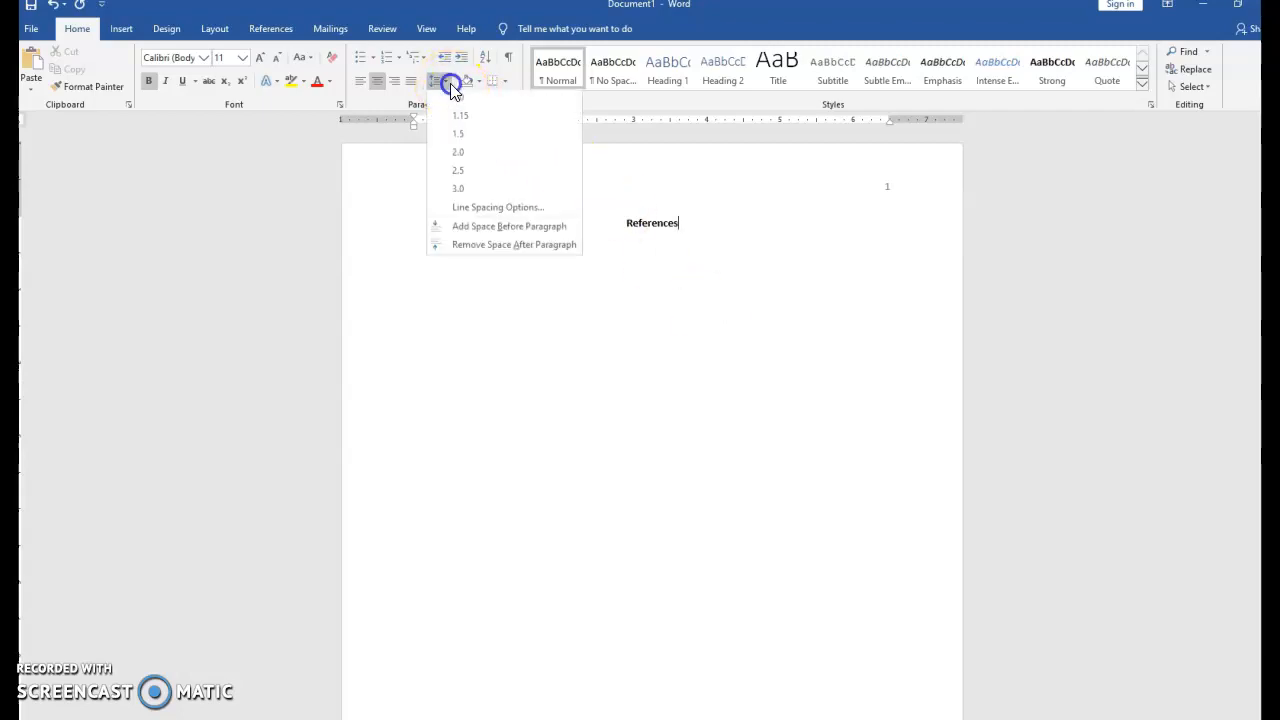
left_click(457, 156)
left_click(751, 272)
key("Return")
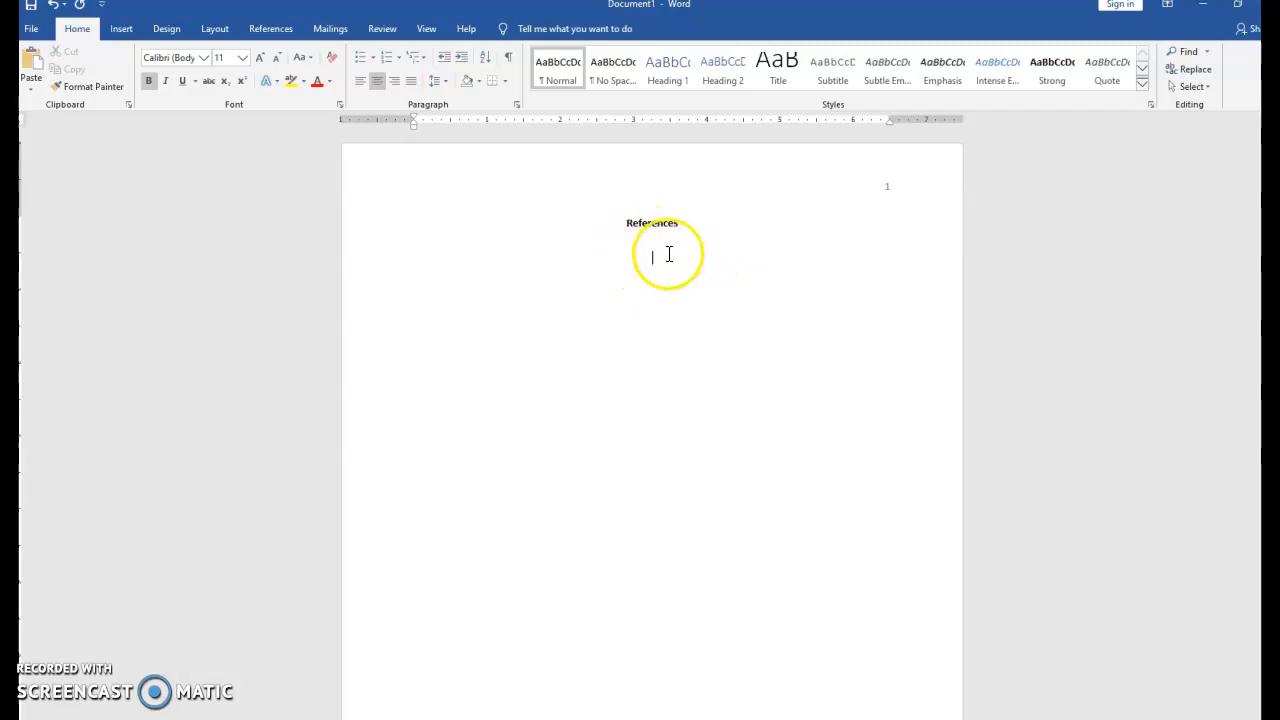
- Left-align the paragraph below the References heading and give it a hanging indent
left_click(362, 82)
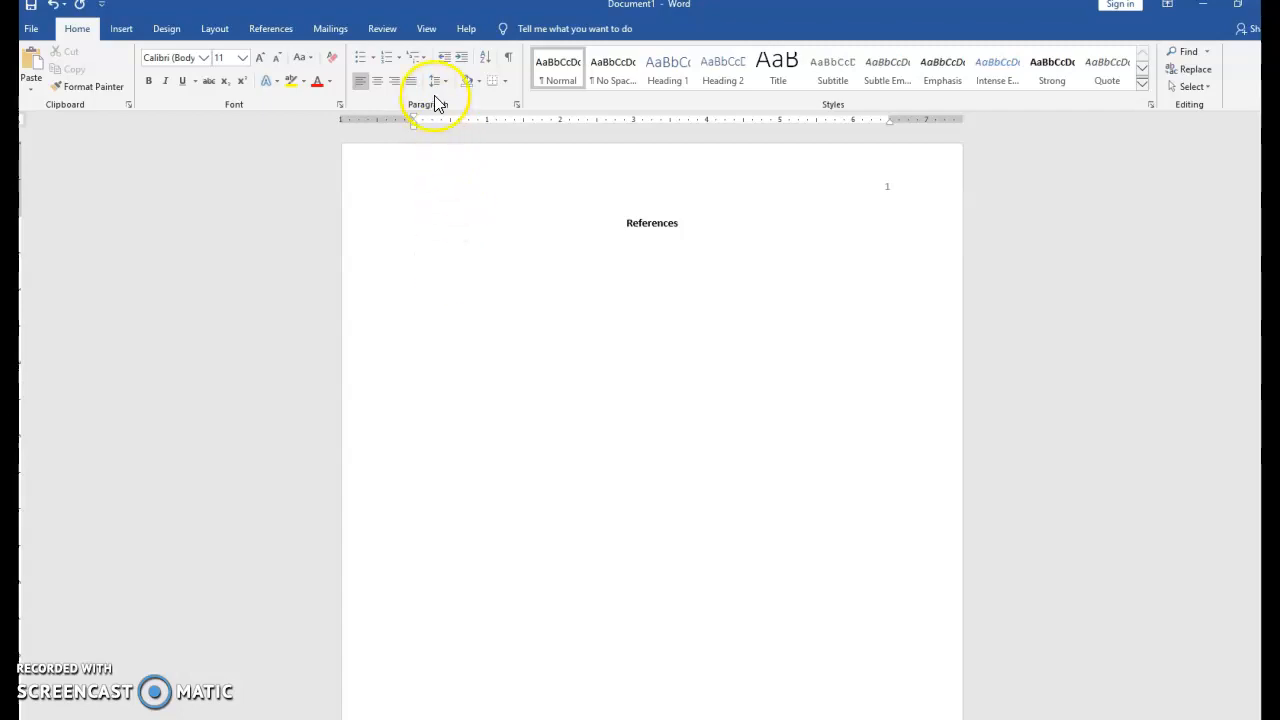
left_click(517, 105)
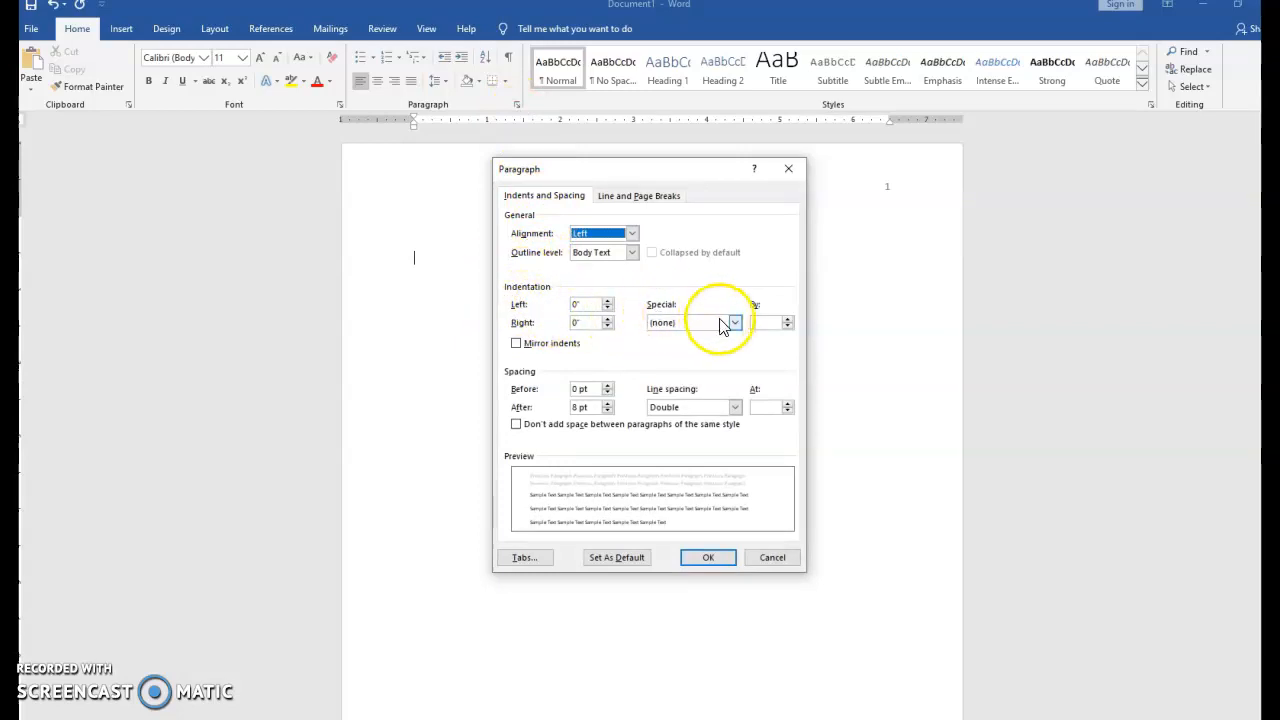
left_click(735, 323)
left_click(685, 356)
left_click(700, 550)
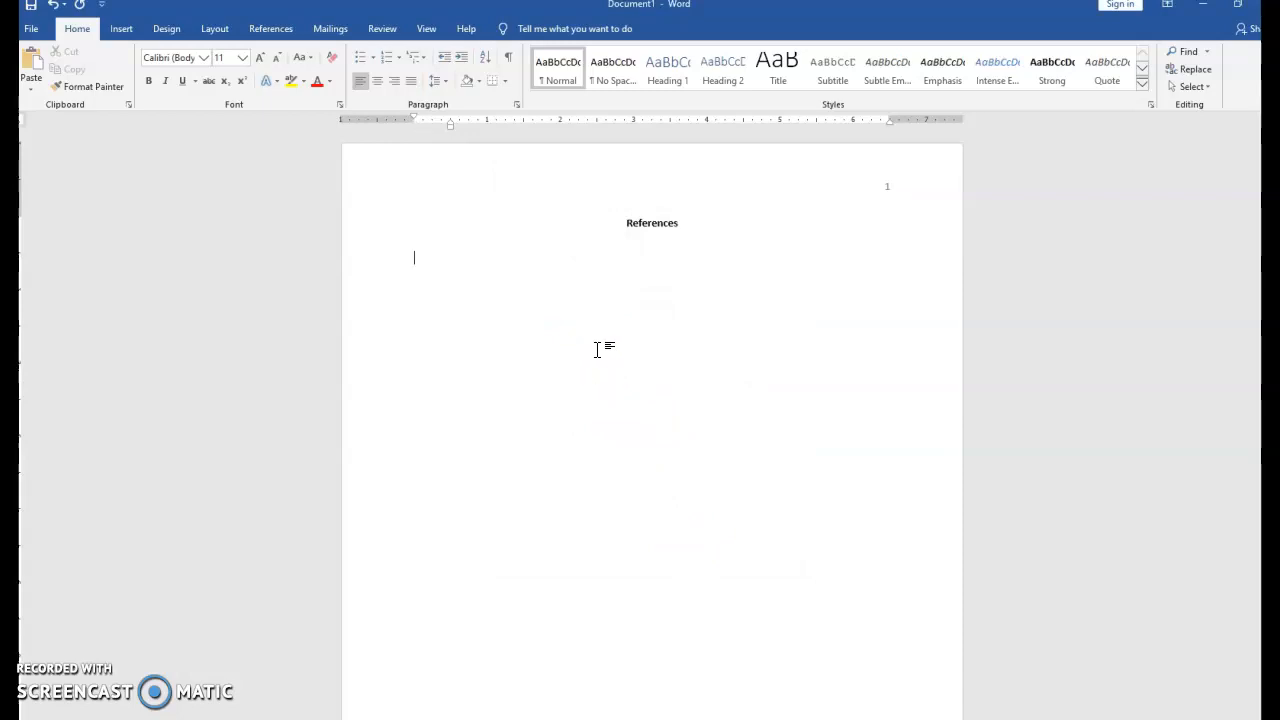
- Begin the first reference with the author's name, the date "(2016, March 13)." and the title "Why flexitime is important."
type("Cowley, R. (2016, March 13).")
type("Why")
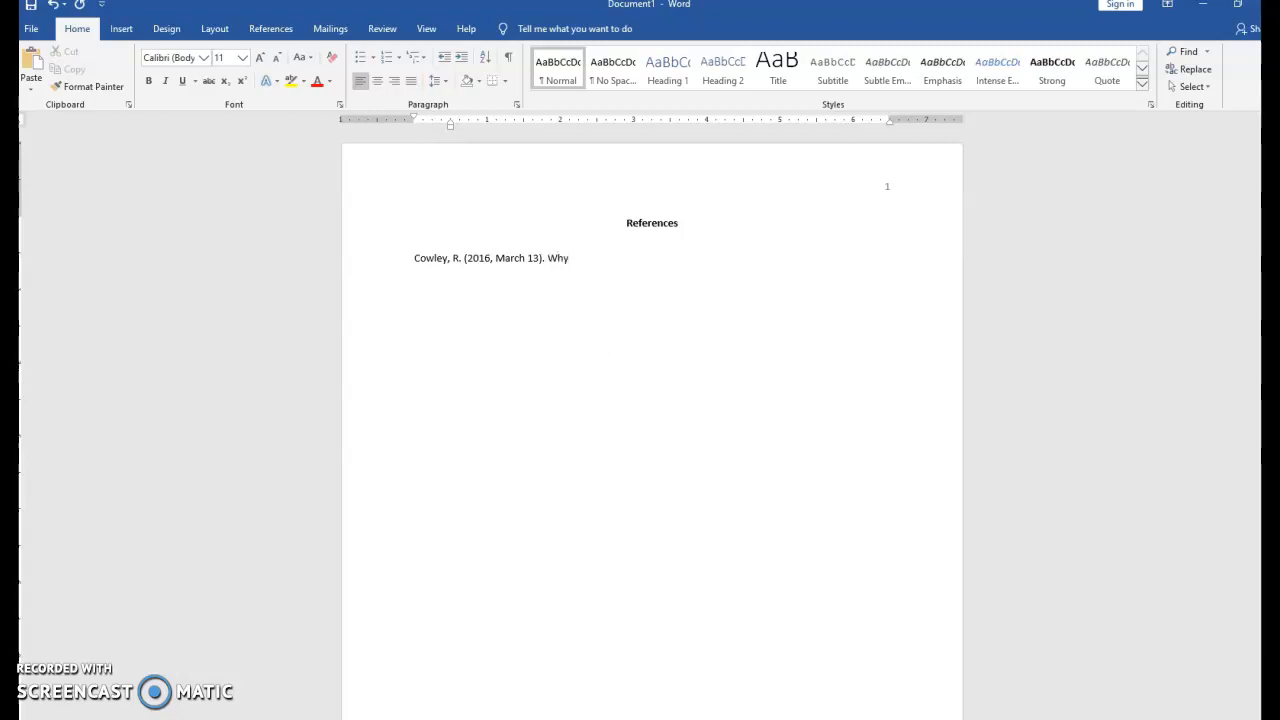
type(" flexitime is important.")
- Complete the first reference with "Buriness Today, 25" in italics, followed by "(5), 122-124." in regular text
key("ctrl+i")
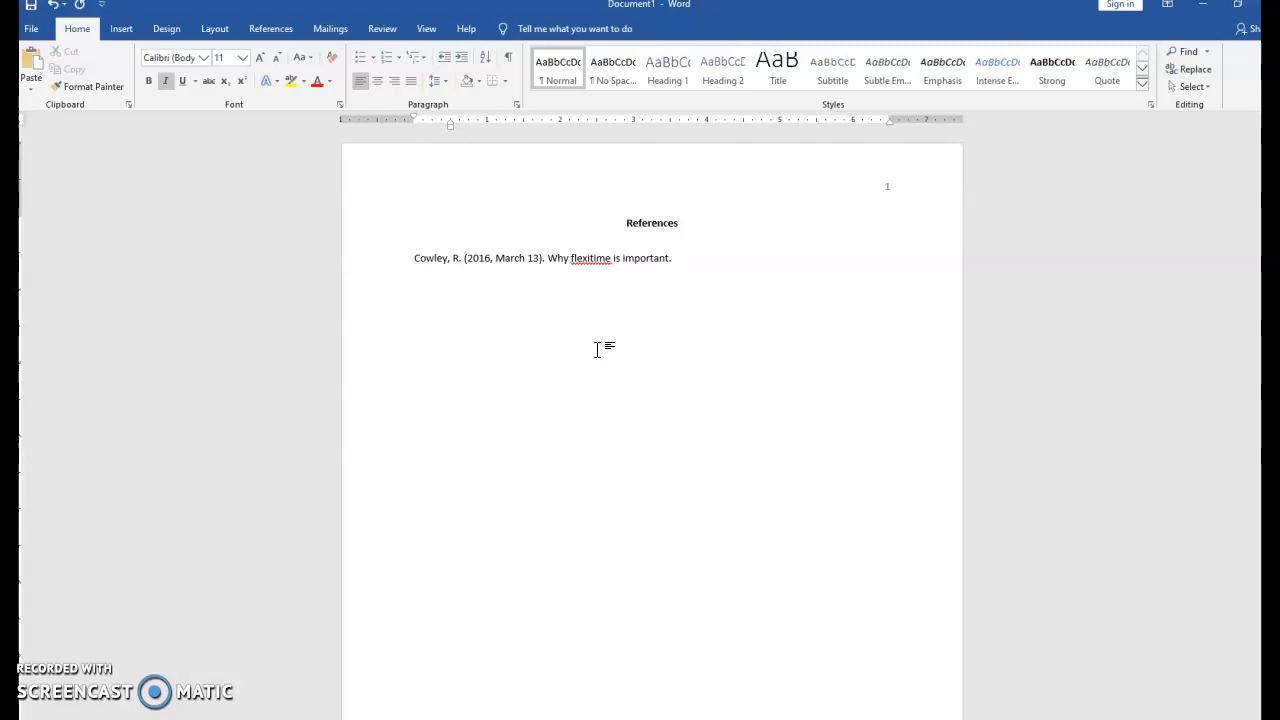
type("Buriness Today,")
type("25")
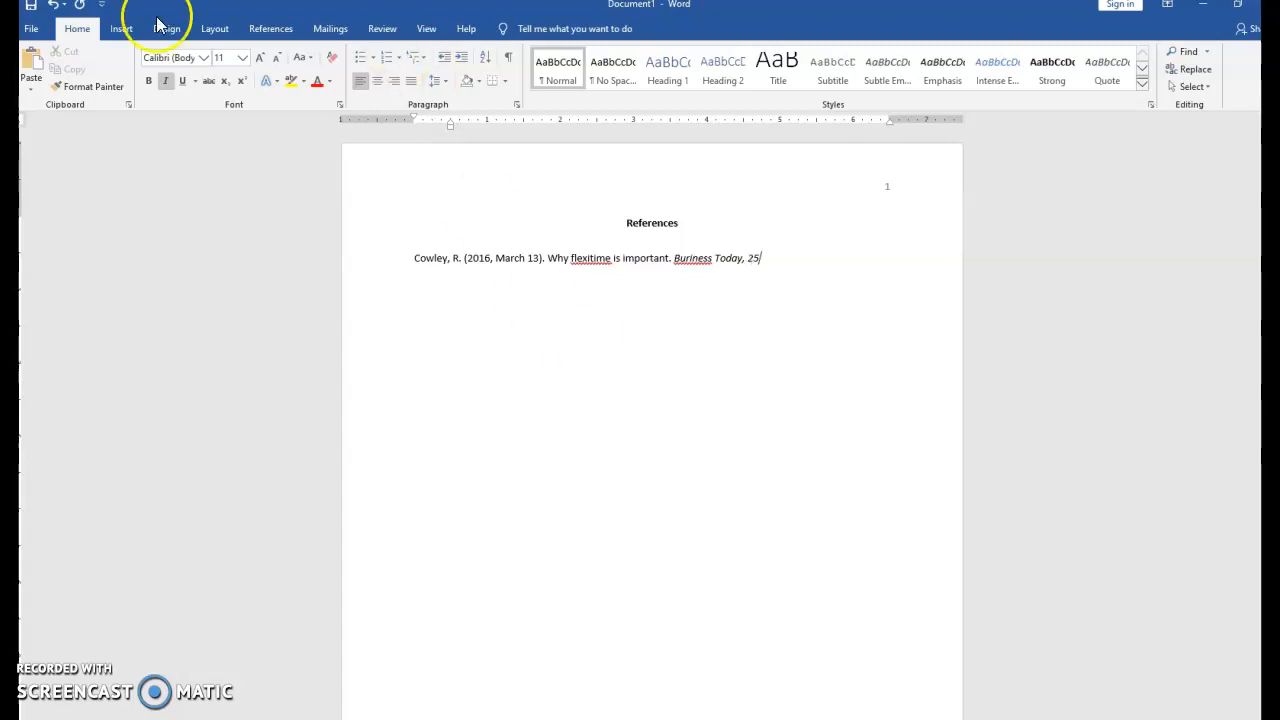
left_click(165, 84)
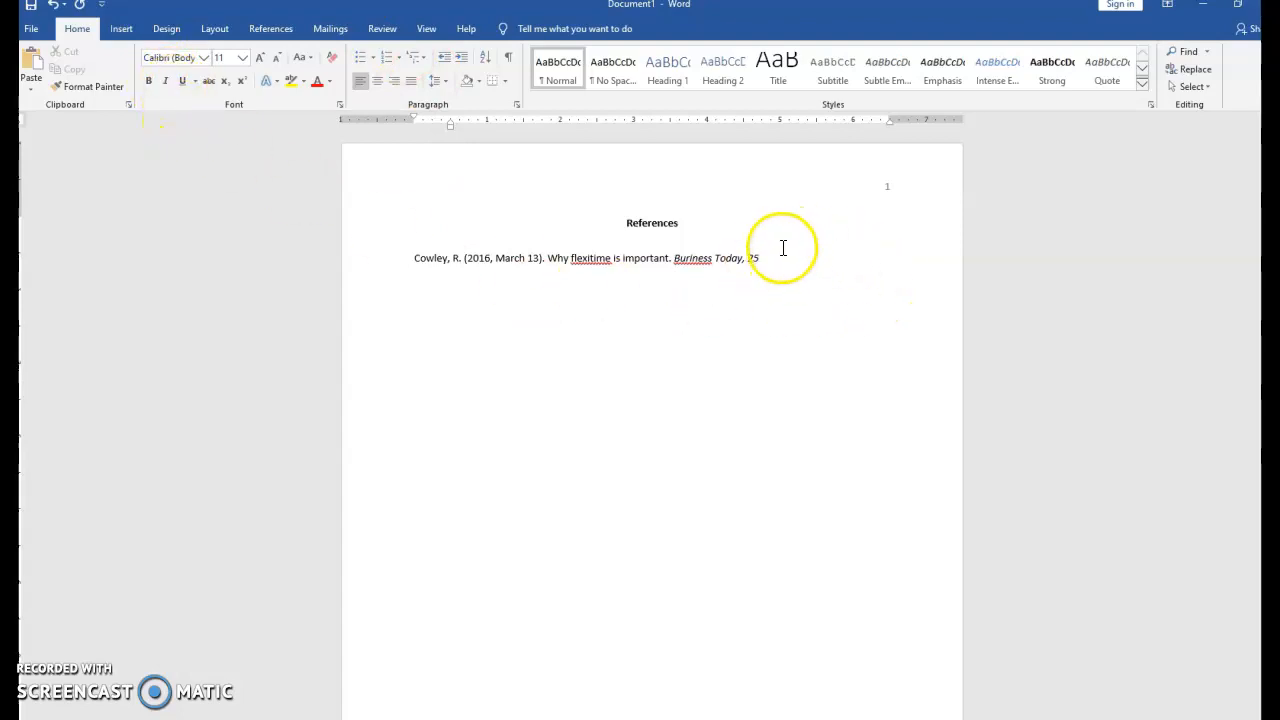
type("(")
type("5)")
type(", ")
type("122-1")
type("24")
type(".")
- Begin the second reference with the title "8 flex trends that will affect your company." and the date "(2012, July)."
type("B")
type("flex trend")
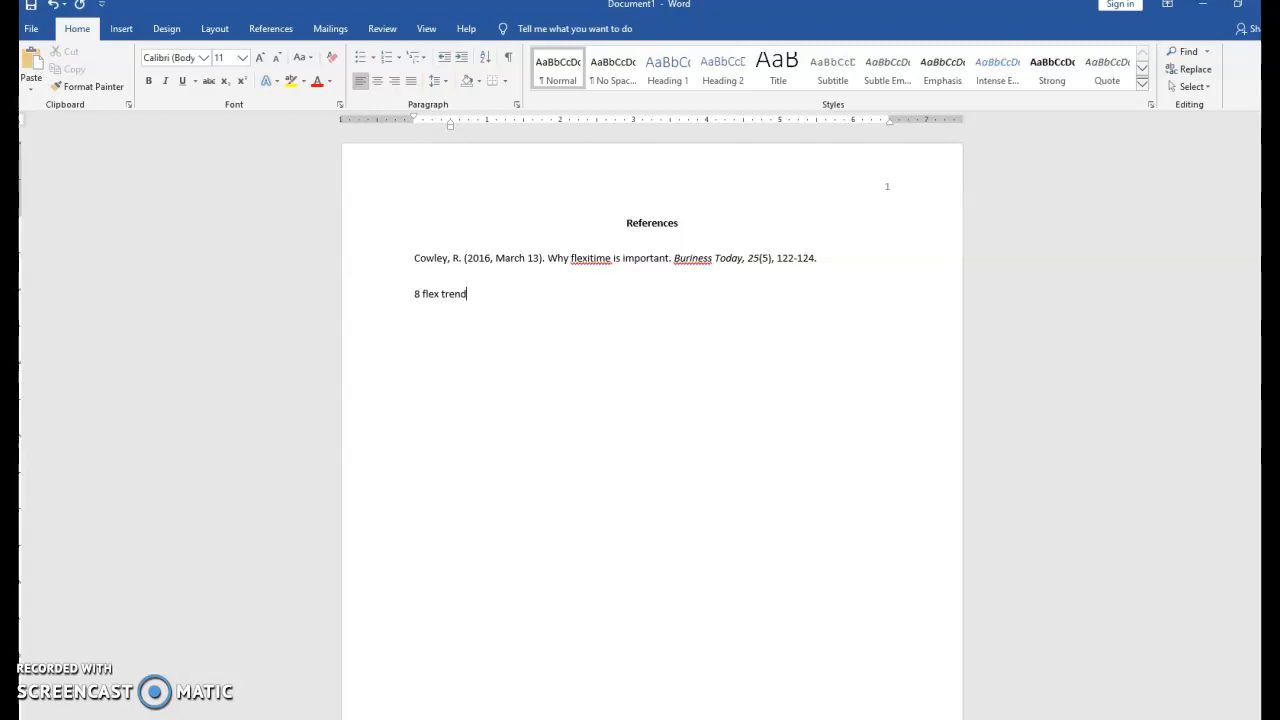
type("s that will affect your compan")
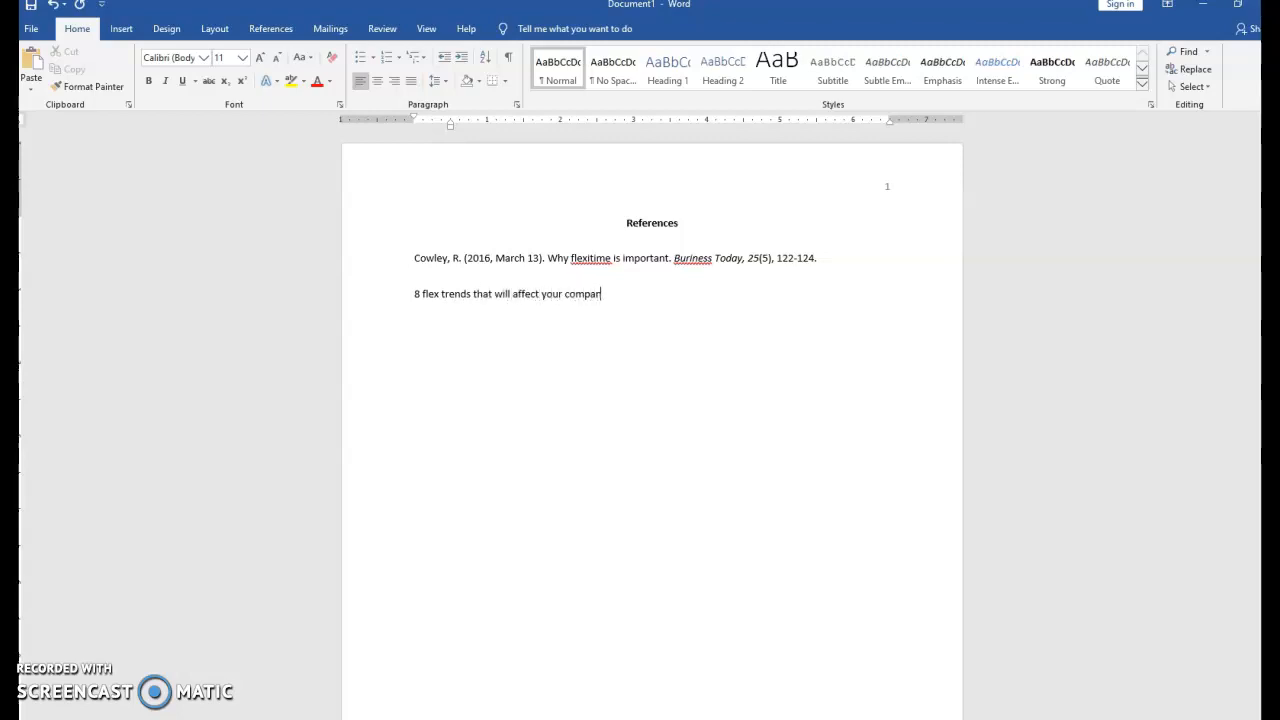
type("y.")
type("(2012, July).")
- Complete the second reference with "HR Specialist: Compensation & Benefits, 7" in italics and "(7), 1-6." in regular text, ending the paragraph
key("ctrl+i")
type(". HR S")
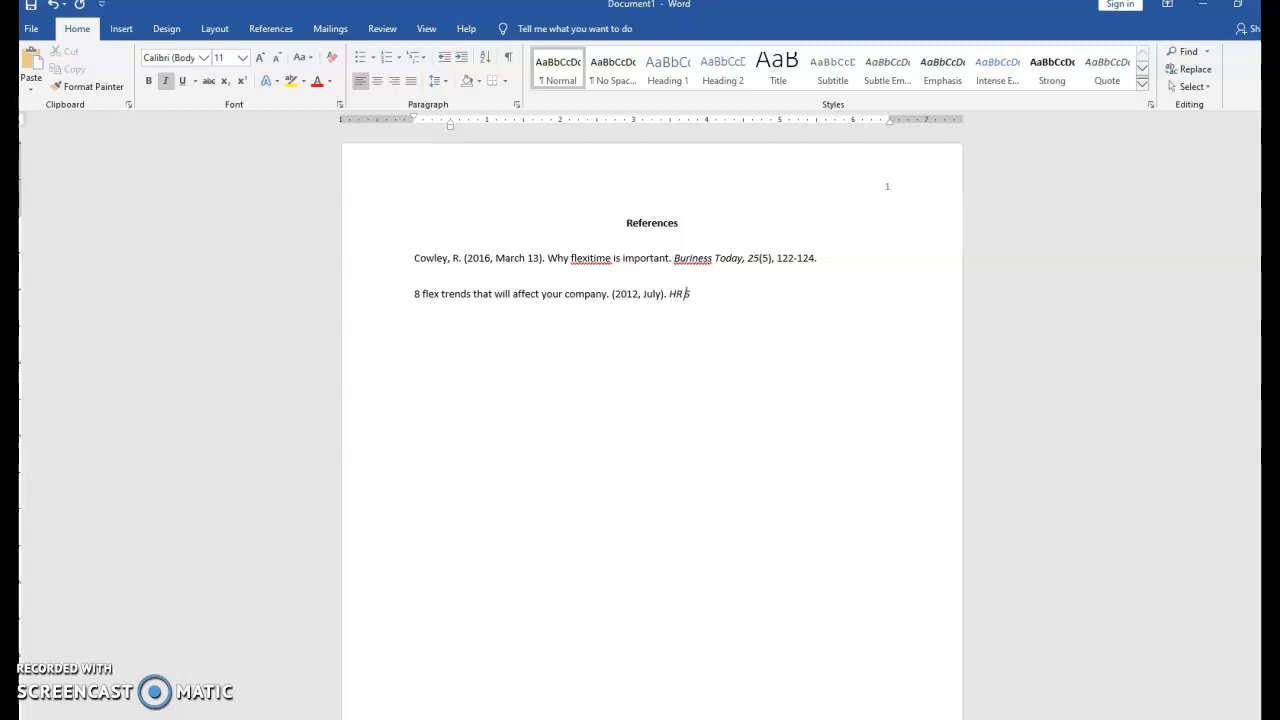
type("pecialist: Compensation & Be")
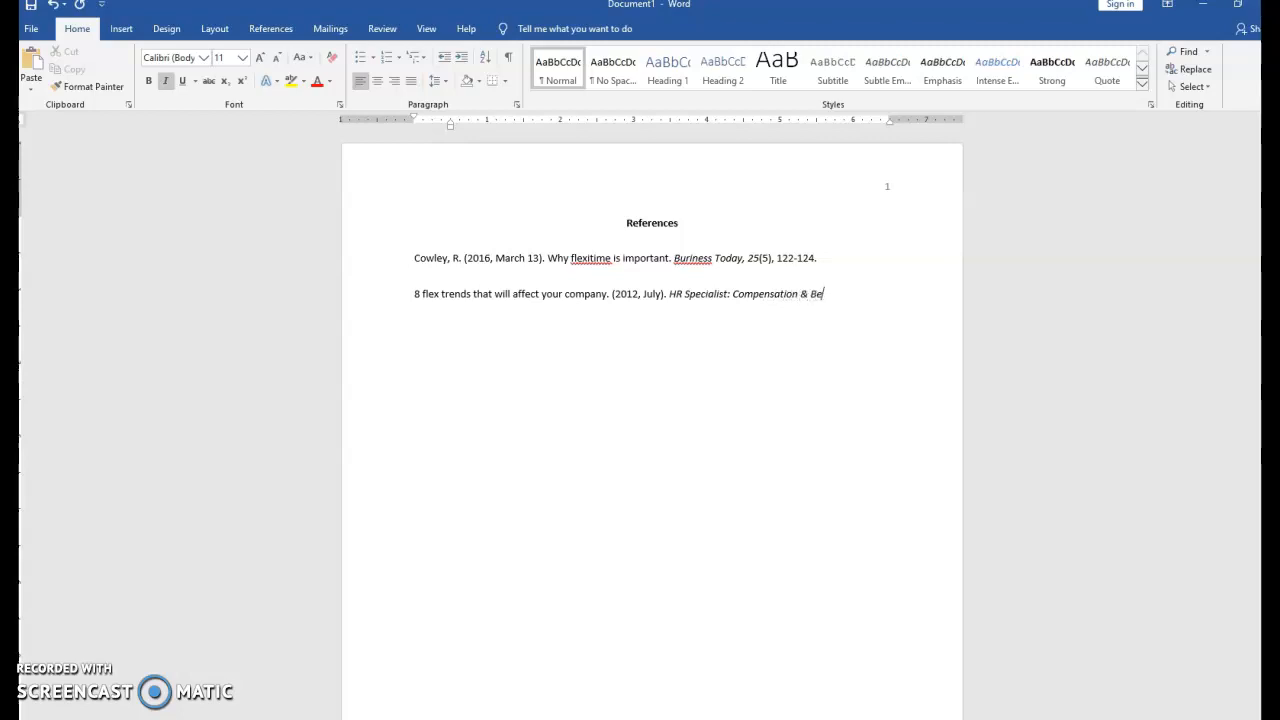
type("nefits, 7")
key("ctrl+i")
type("(7), 1-6.")
key("Return")
- Begin the third reference with both authors' names, "(2015, December)." and the title "Schedule flexibility, family friendly policies and absence."
type("Heywood, ")
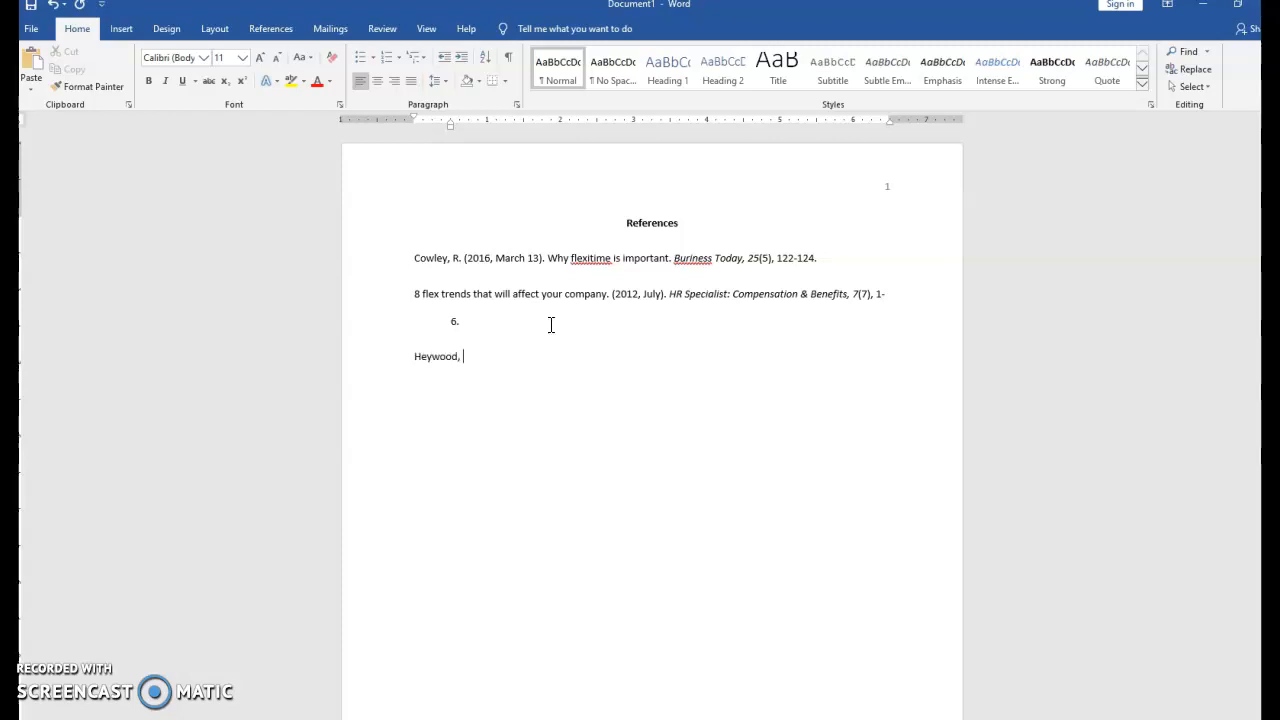
type("J. S.,")
left_click(476, 357)
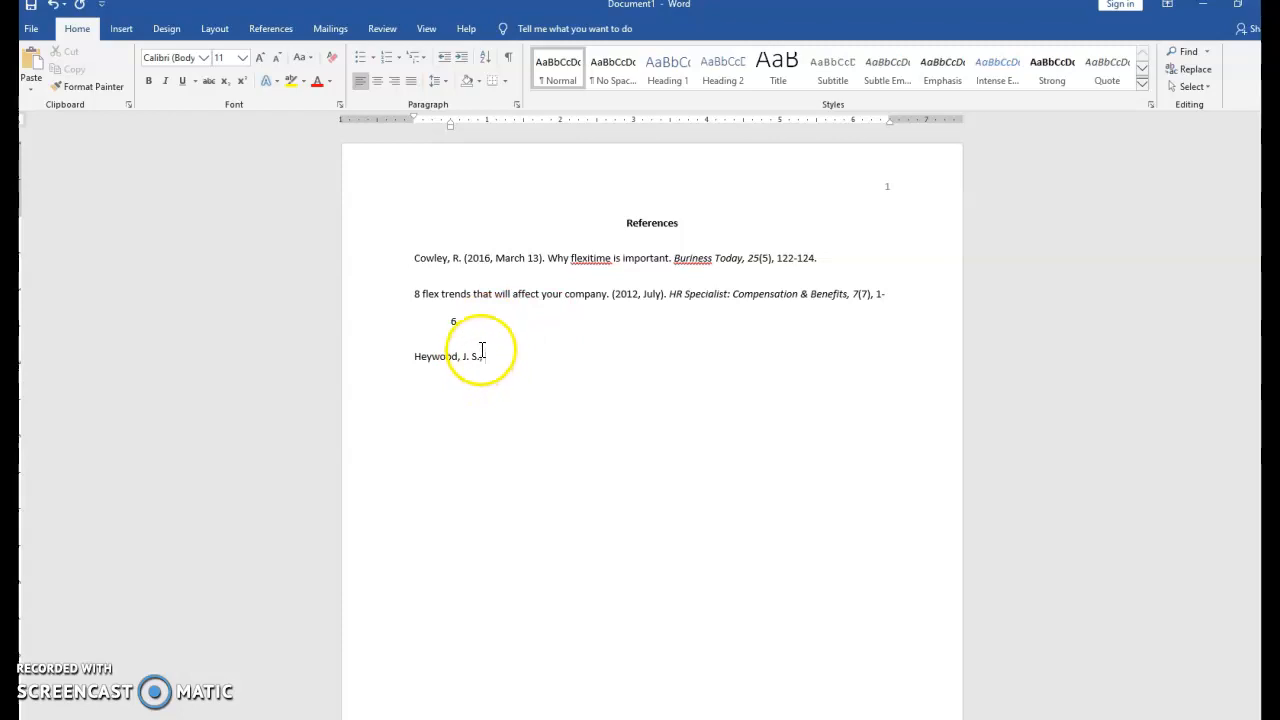
type("& M")
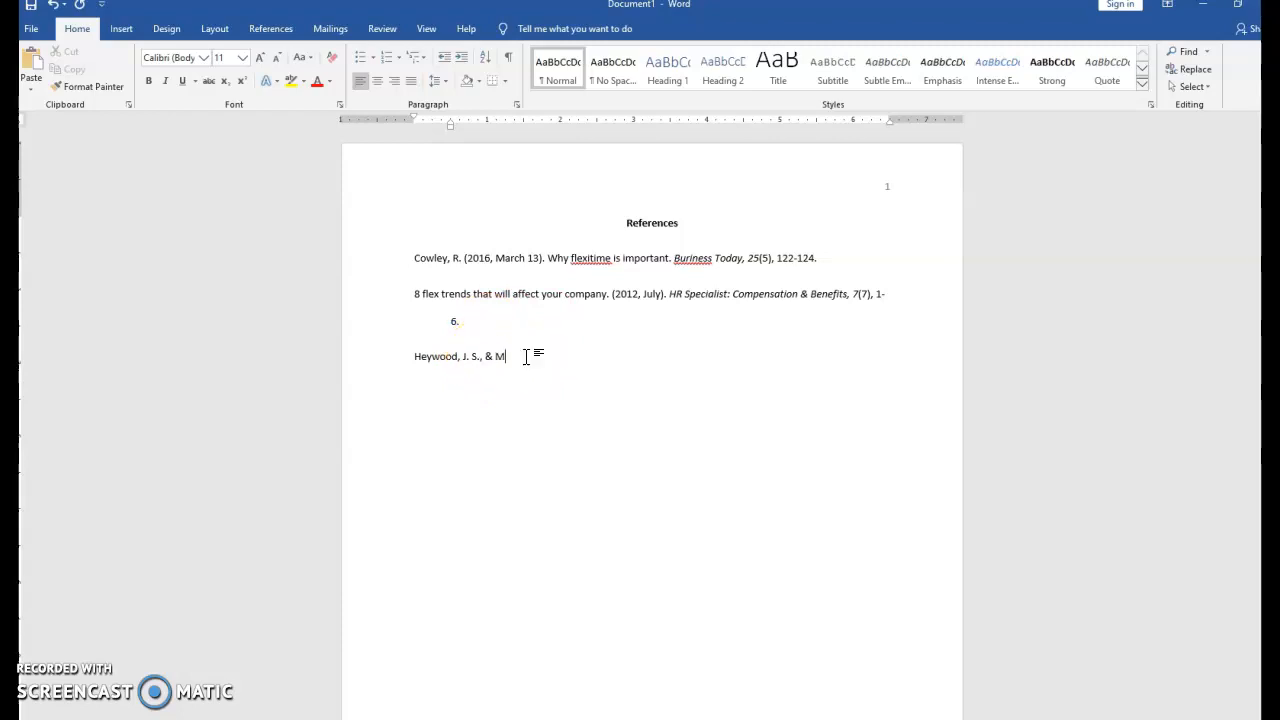
type("iller, L. A. (2015, December).")
type("Schedule flexibility, family friendly policies an")
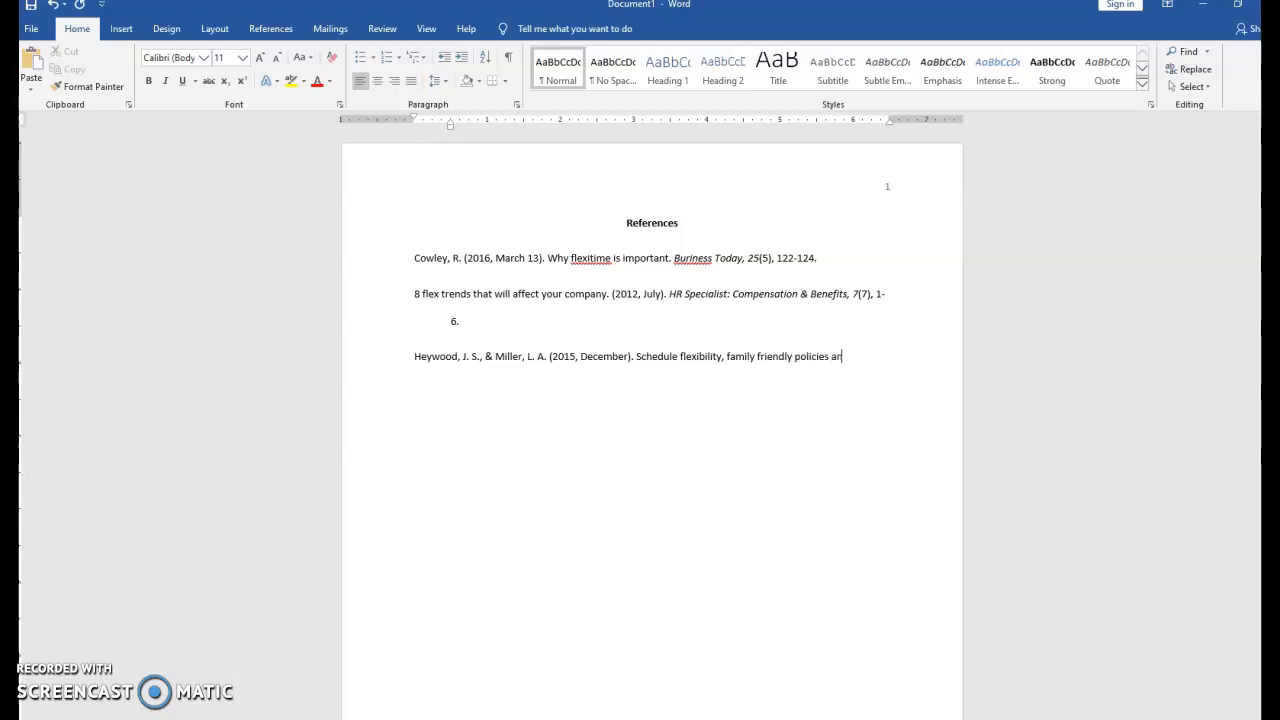
type("d absence.")
key("ctrl+i")
type("The Manchester School,")
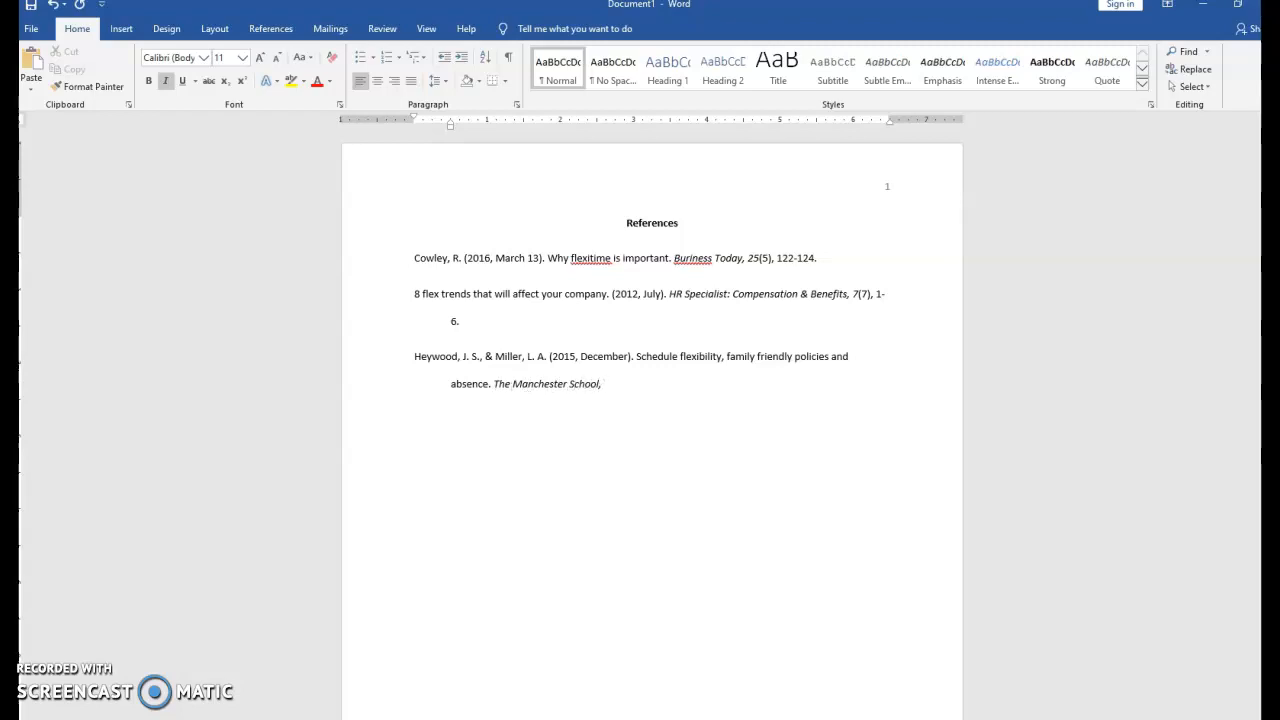
type(" 83")
key("ctrl+i")
type("(6), 652-675. htt")
type("p")
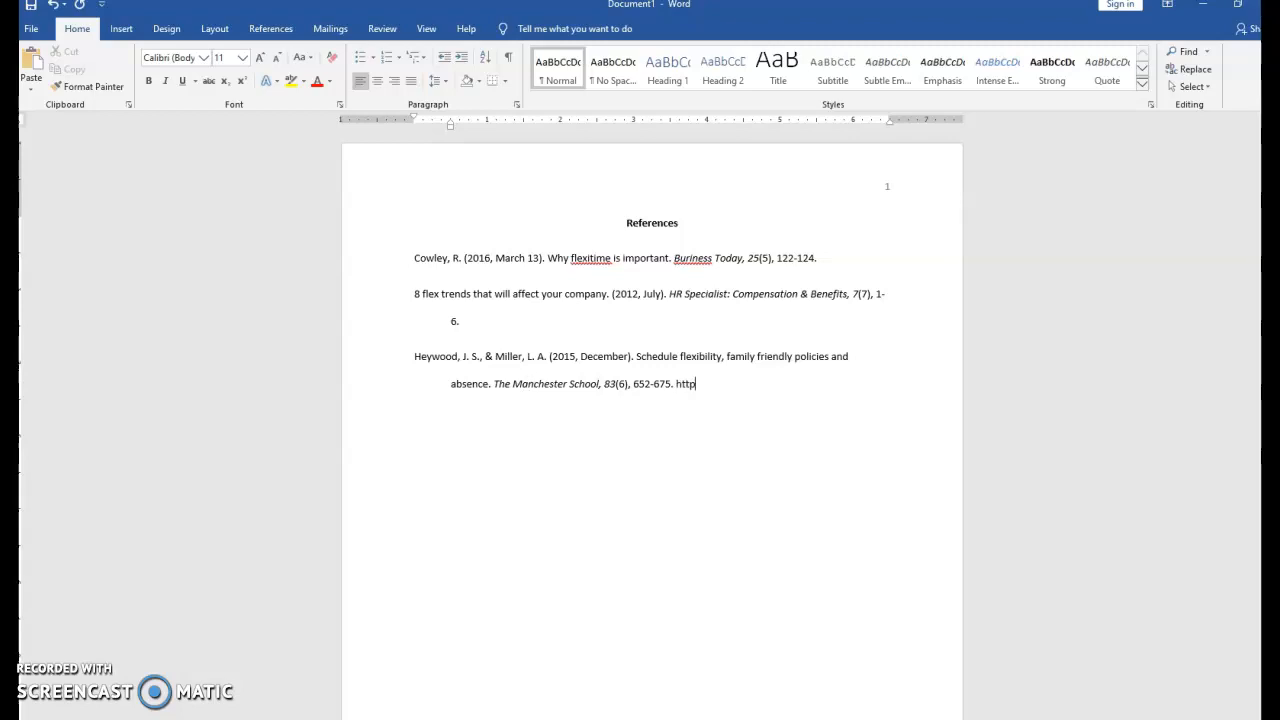
type("s://doi.org/10.1111/manc.12079")
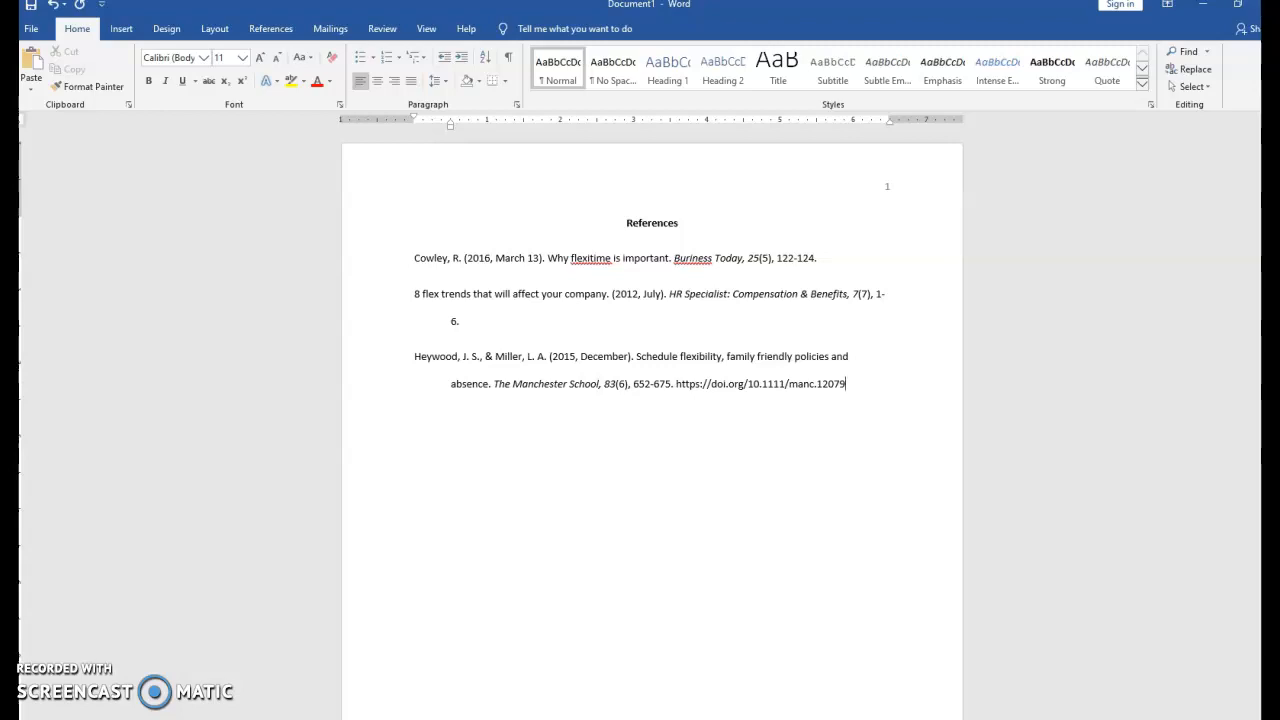
key("Return")
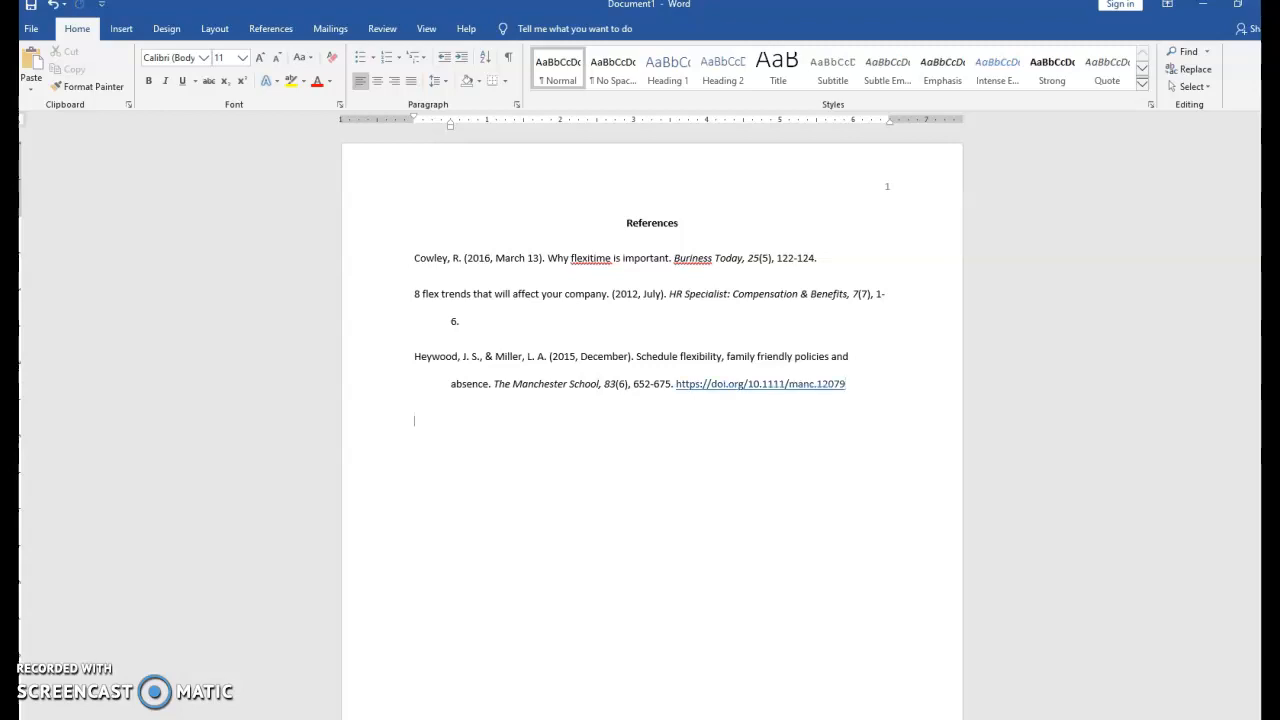